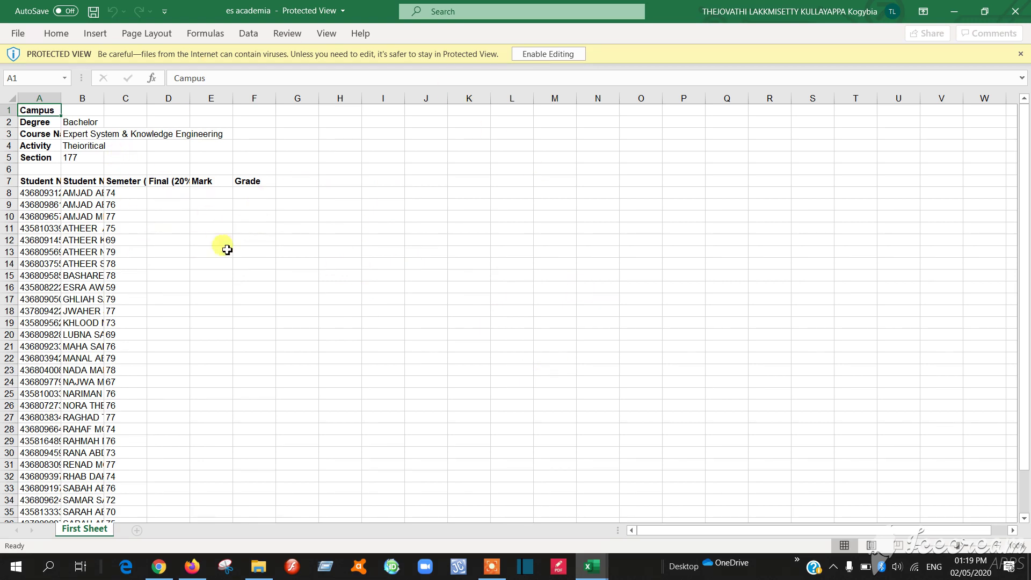
- Enable editing and move the course details block A1:B5 to H7
left_click(543, 54)
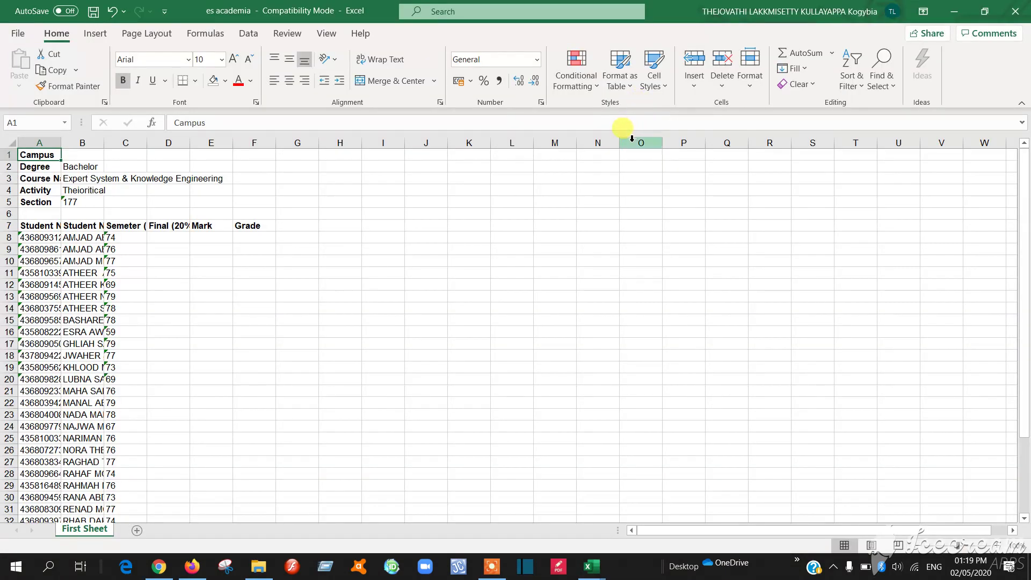
left_click_drag(28, 153, 100, 199)
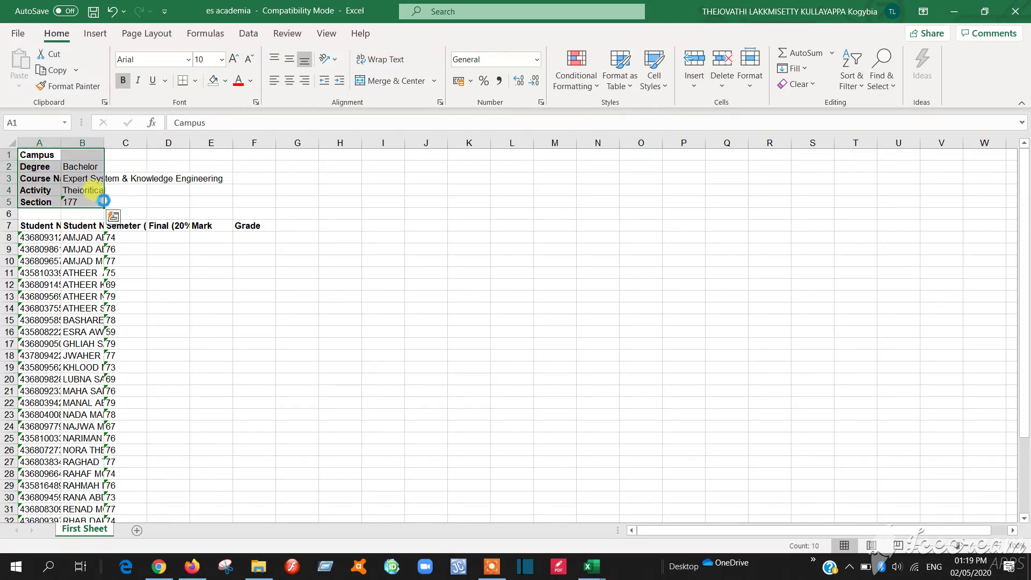
key("ctrl+c")
left_click(333, 226)
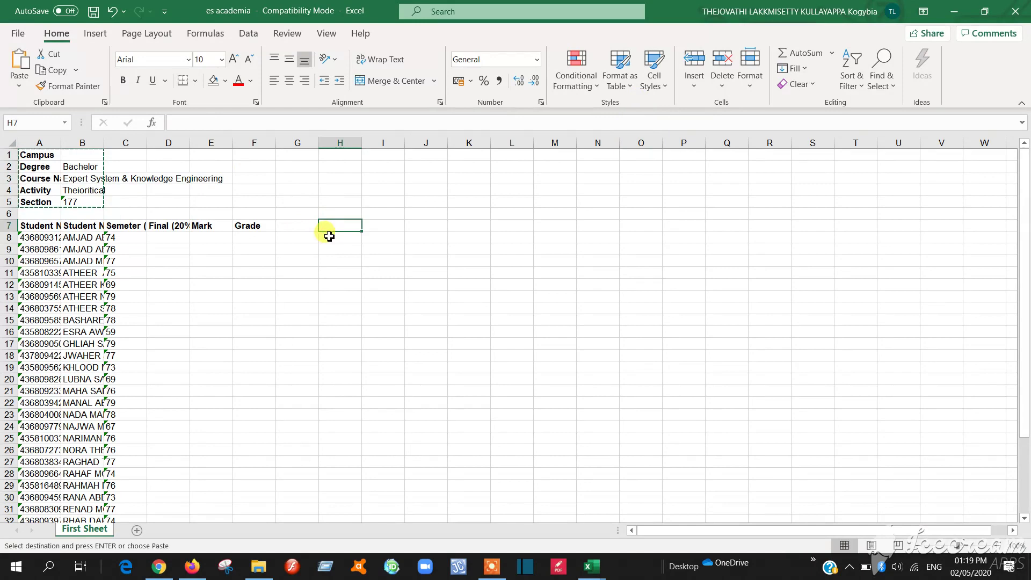
key("ctrl+v")
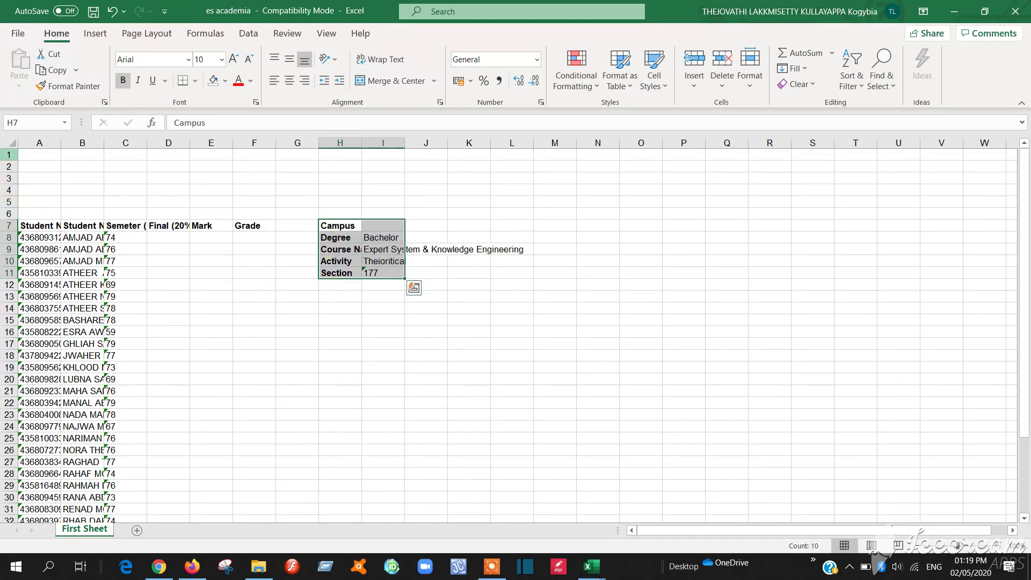
- Delete the empty rows 1–6 and widen columns A and B to show full IDs and names
left_click_drag(8, 155, 9, 211)
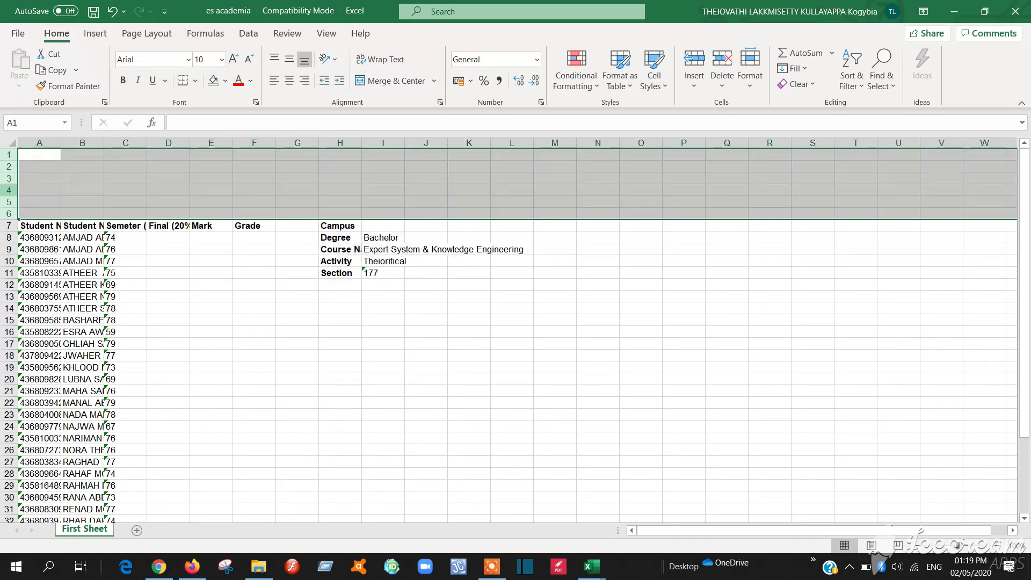
right_click(10, 193)
left_click(48, 321)
left_click(285, 344)
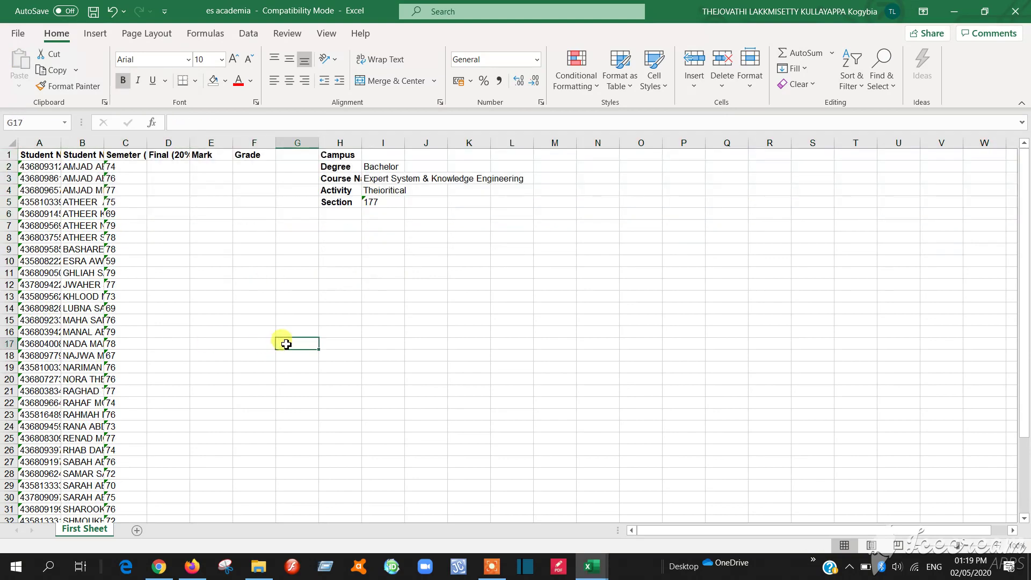
left_click_drag(61, 141, 82, 141)
double_click(125, 142)
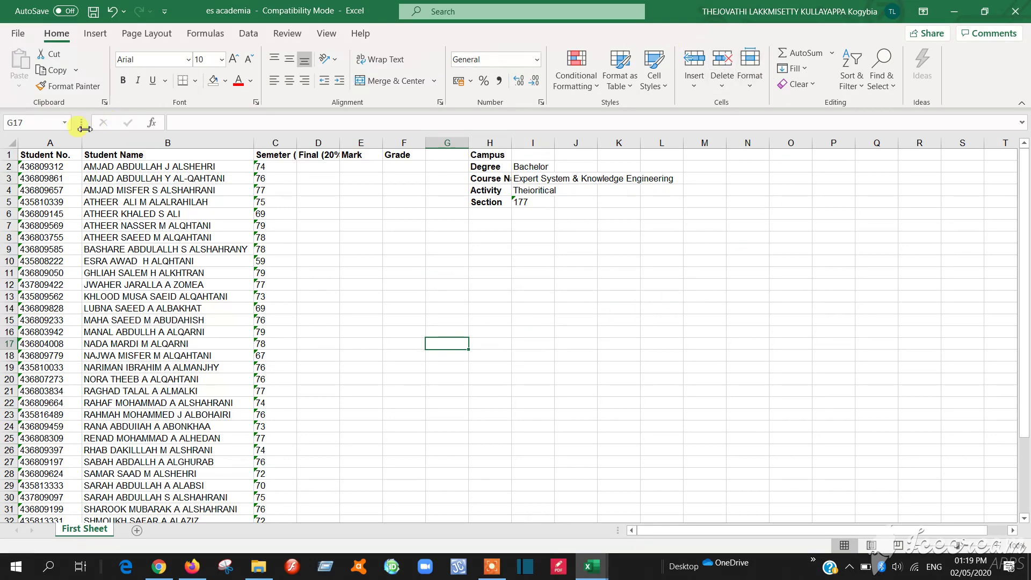
- Sort the student table by Student No. ascending, expanding the selection to keep names and marks
left_click(52, 141)
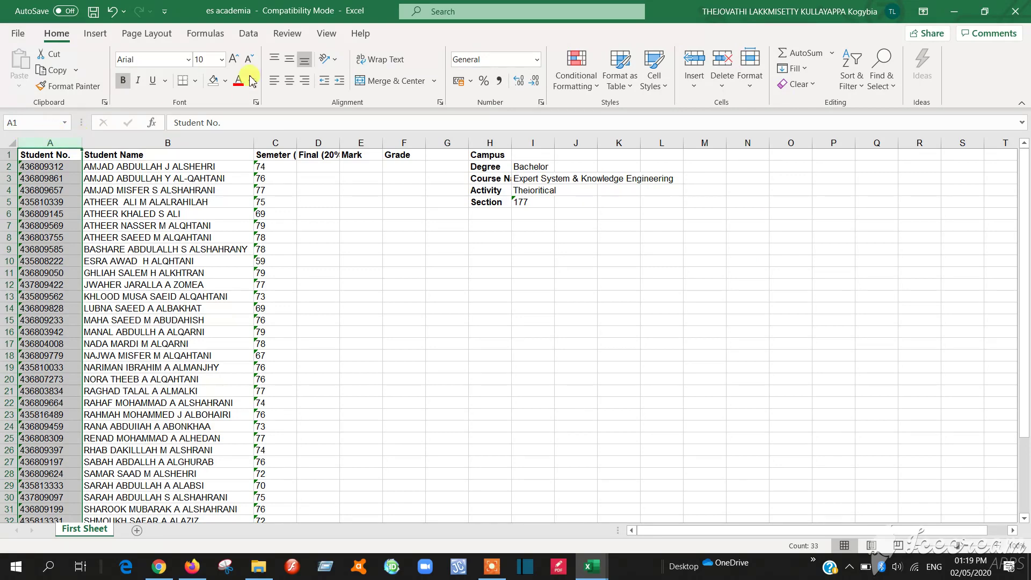
left_click(249, 34)
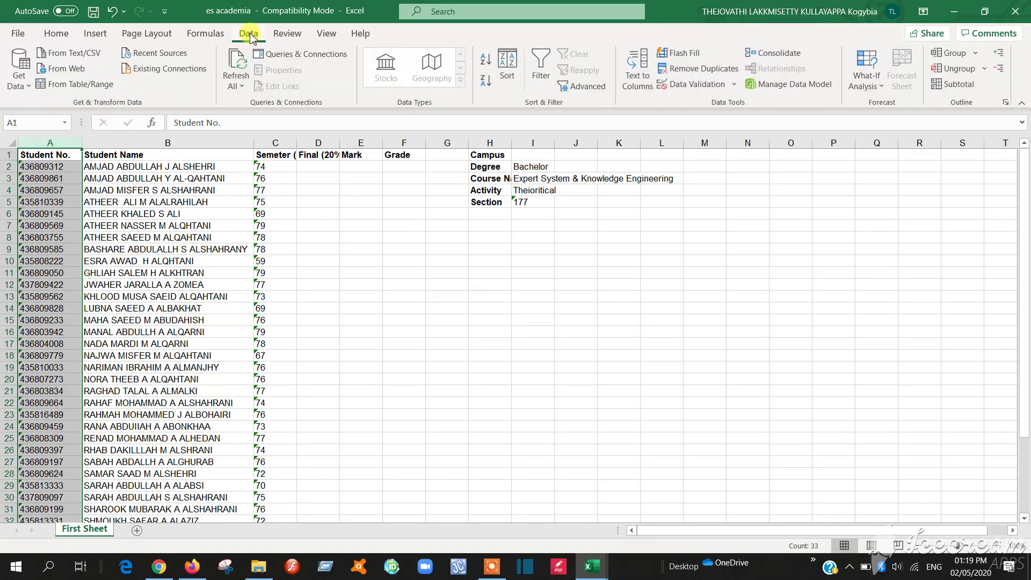
left_click(486, 60)
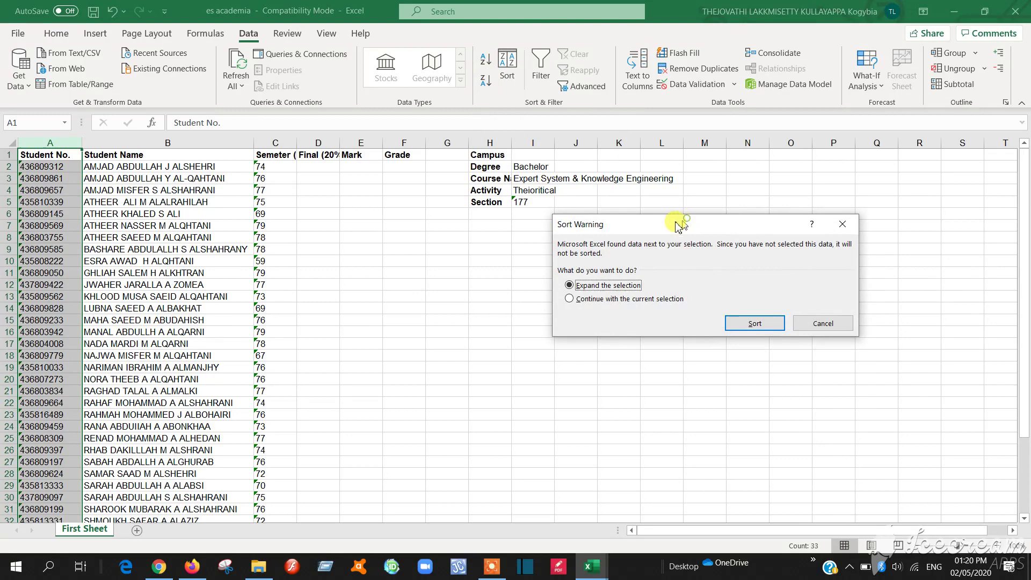
left_click_drag(672, 220, 494, 234)
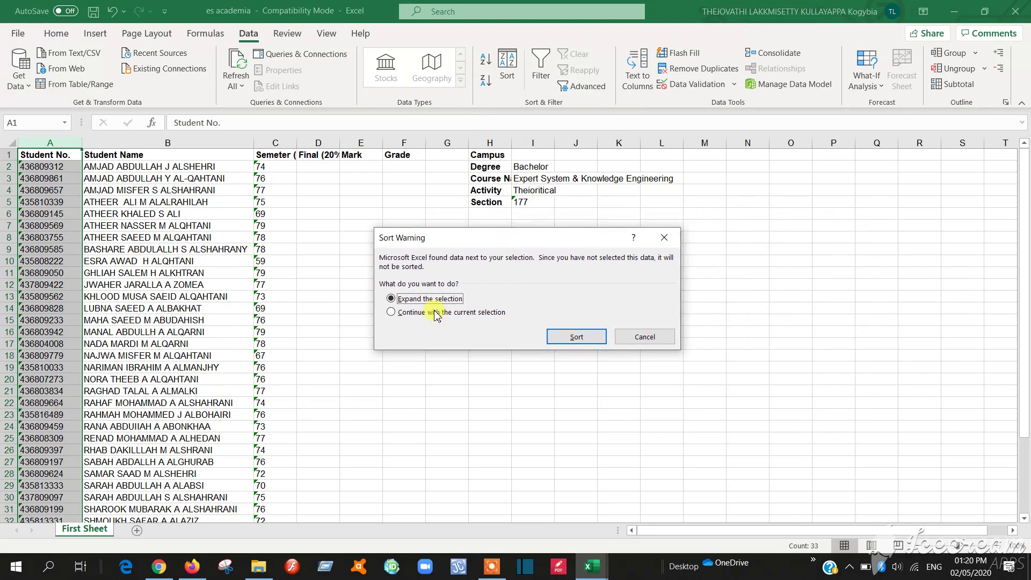
left_click(576, 337)
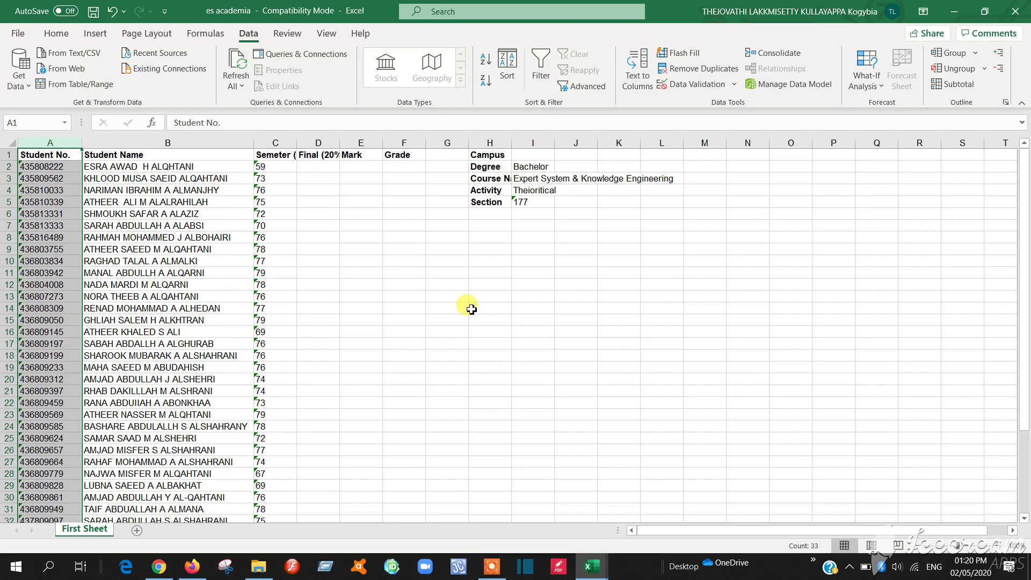
- In the 03_476CSM workbook, sort the Final sheet by Student-ID ascending with whole rows kept together
mouse_move(601, 574)
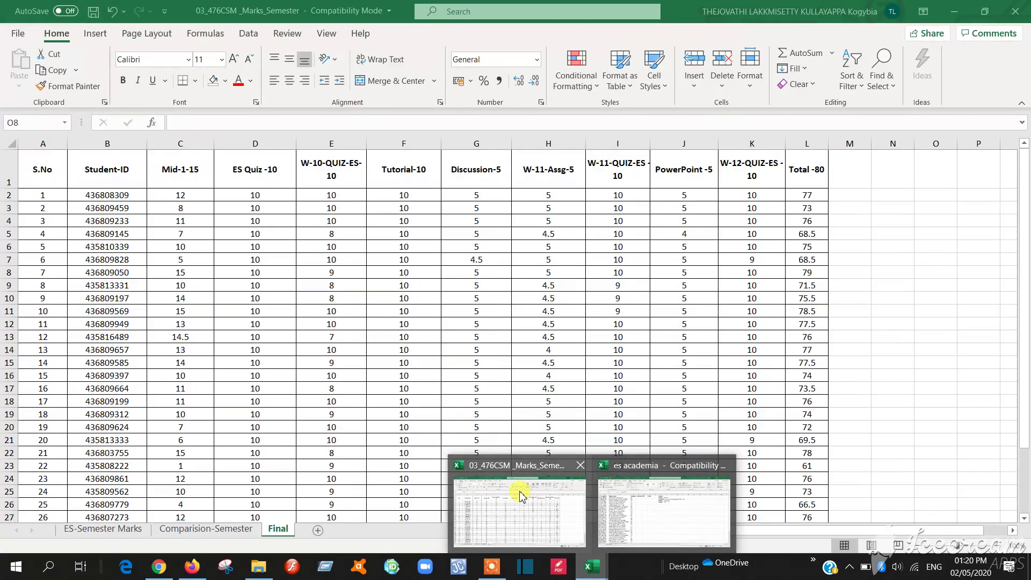
left_click(520, 495)
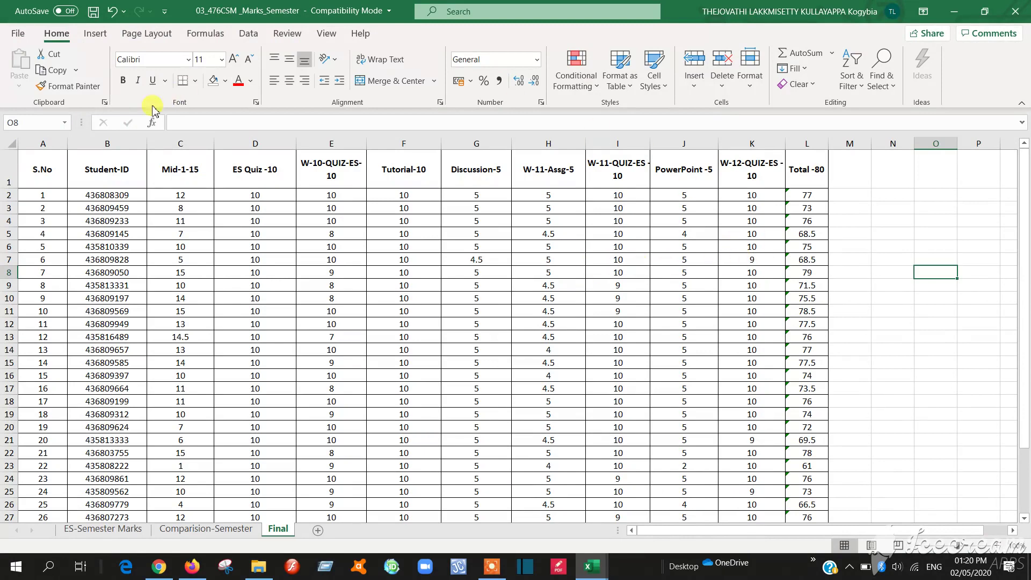
left_click(110, 142)
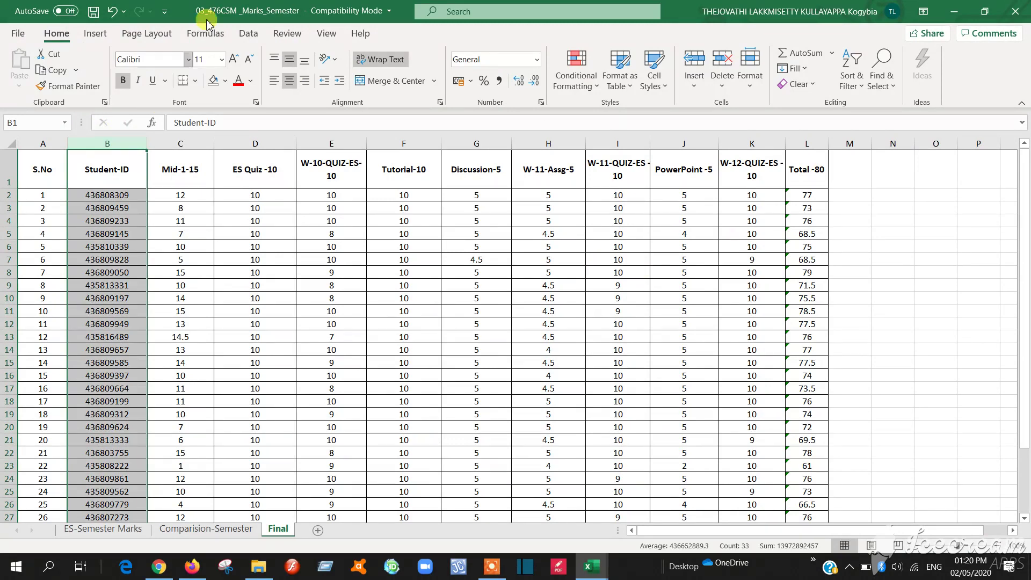
left_click(248, 33)
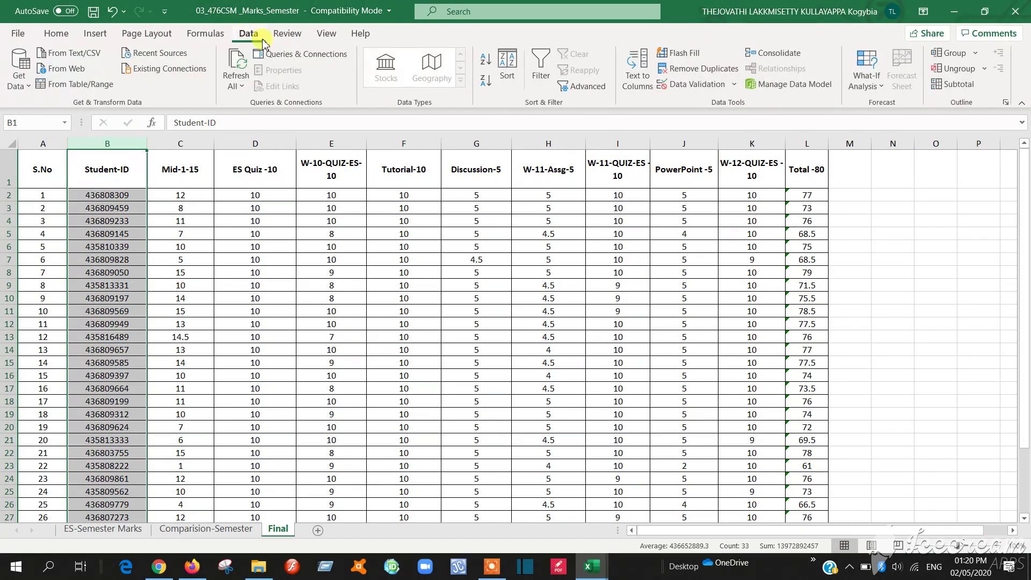
left_click(485, 63)
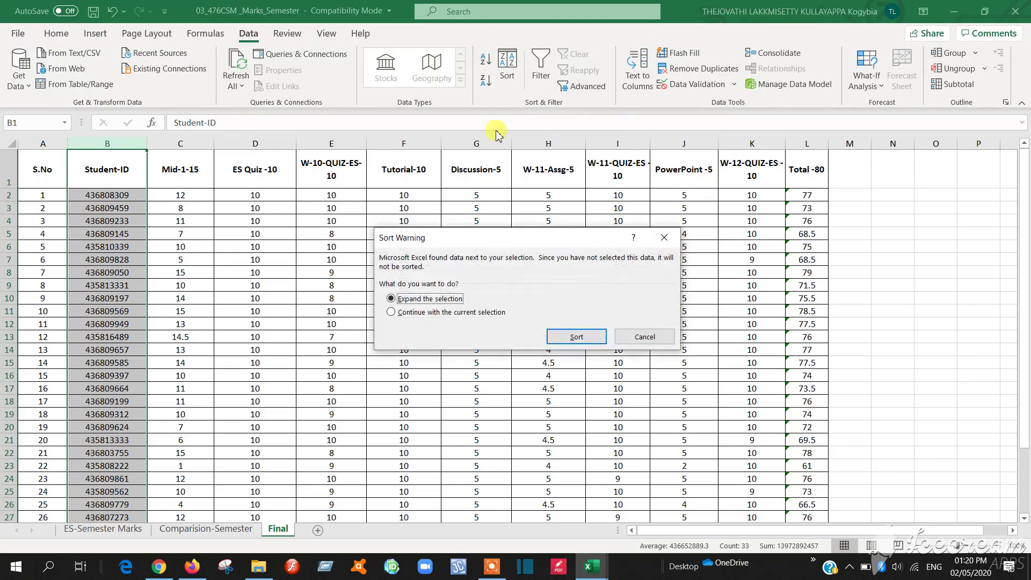
left_click(576, 337)
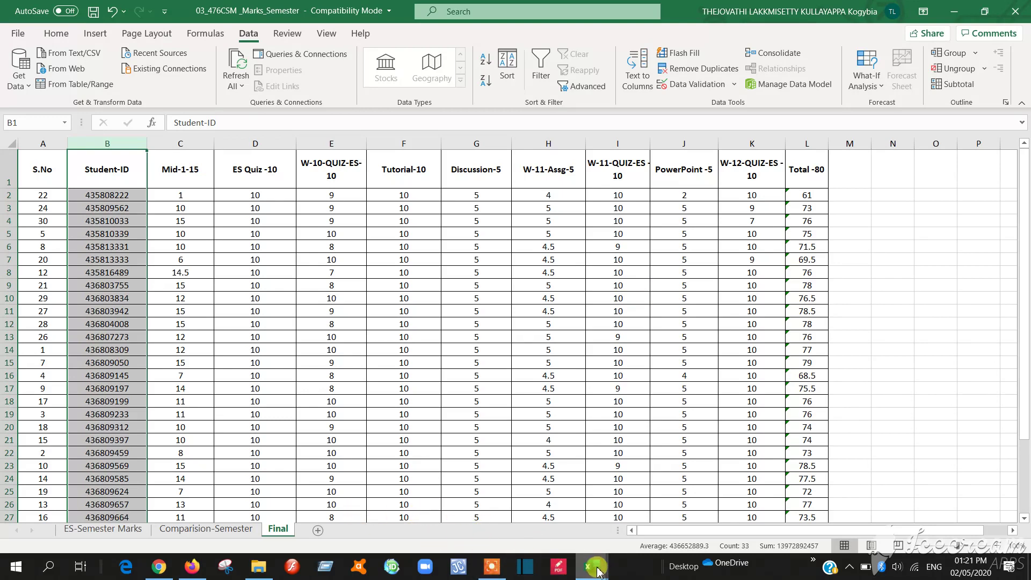
- Add a blank Sheet1 and copy the Student-ID and Total -80 columns from the Final sheet
mouse_move(599, 570)
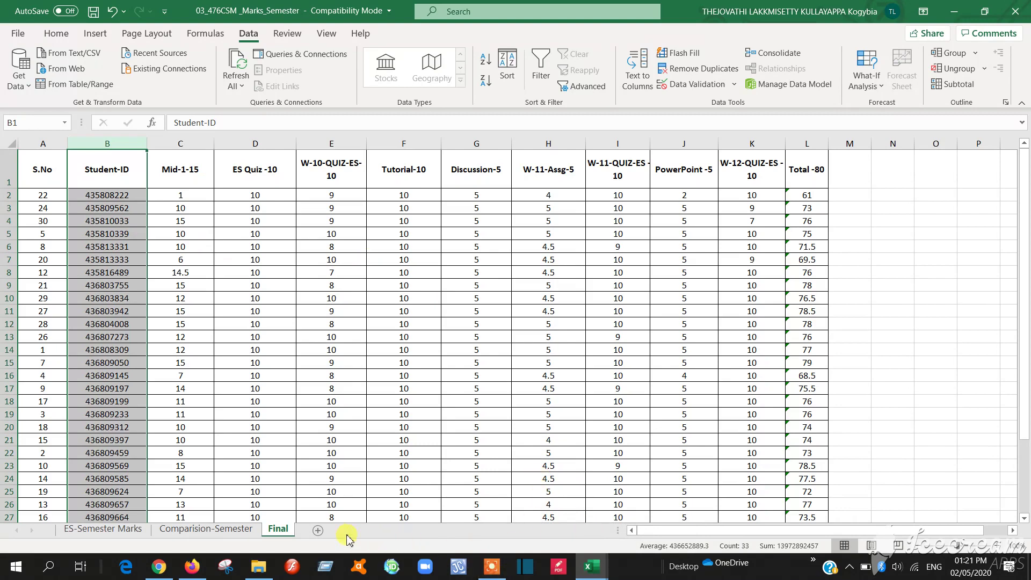
left_click(318, 531)
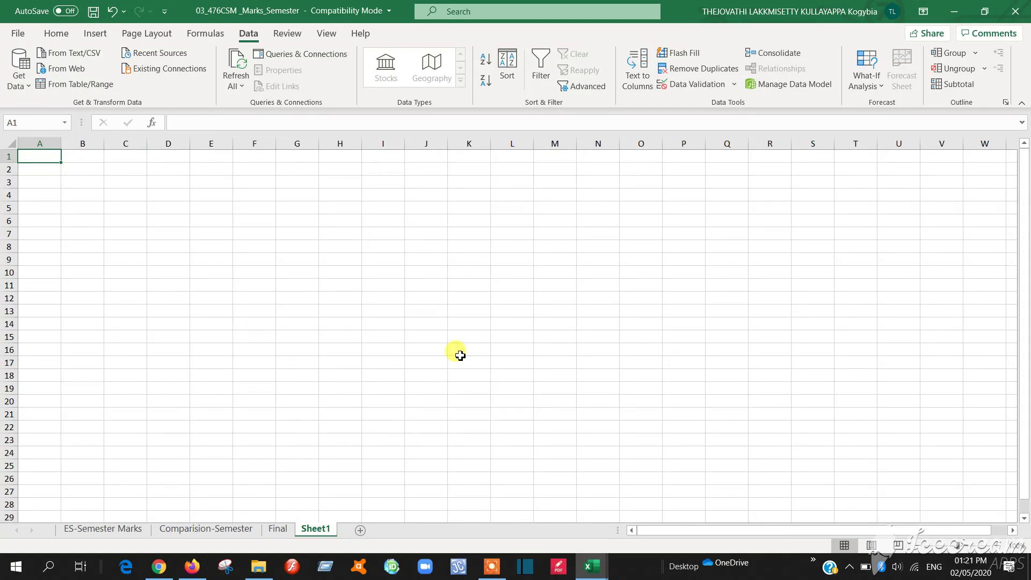
left_click(97, 532)
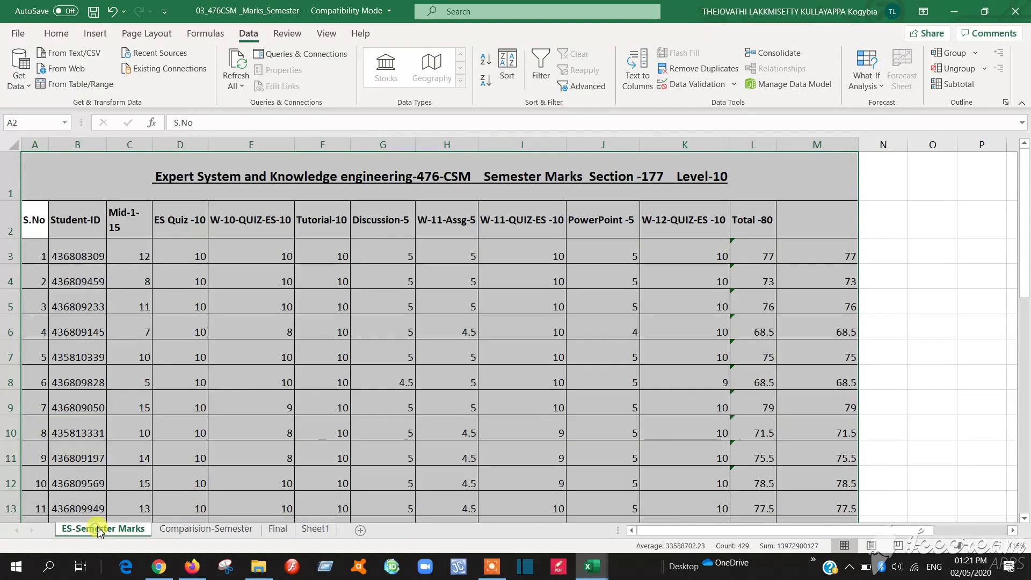
left_click(285, 531)
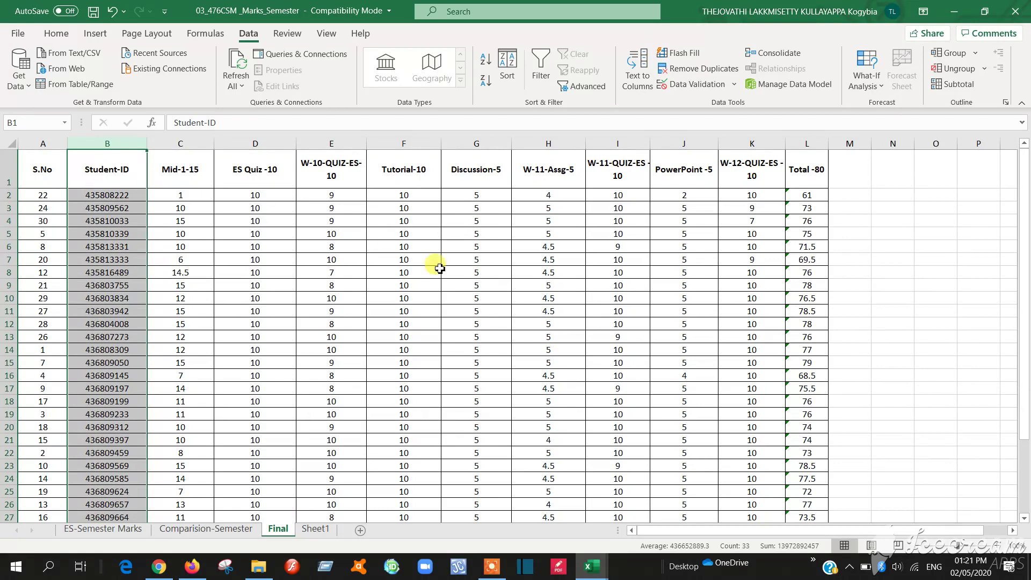
left_click(185, 194)
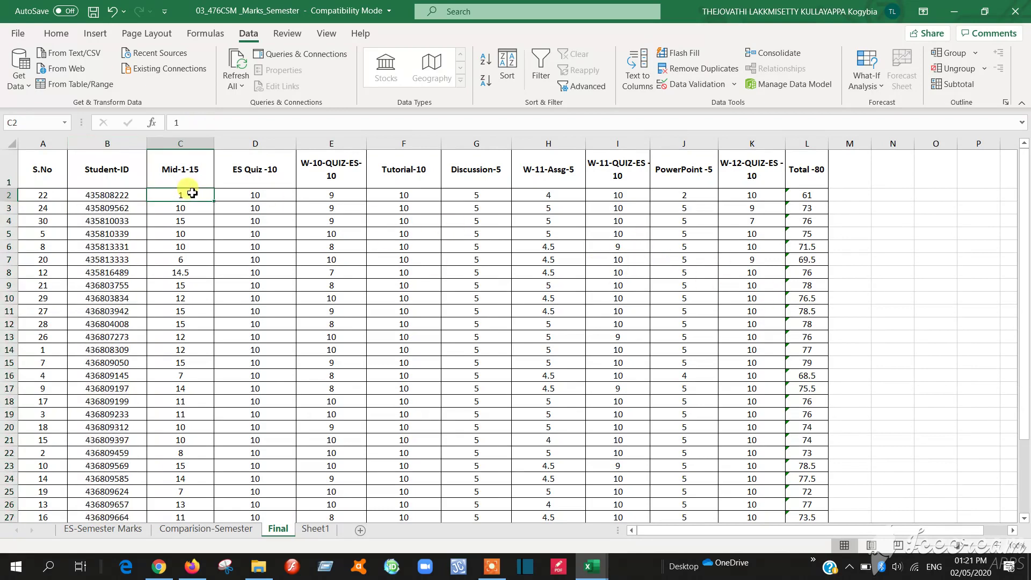
left_click(113, 143)
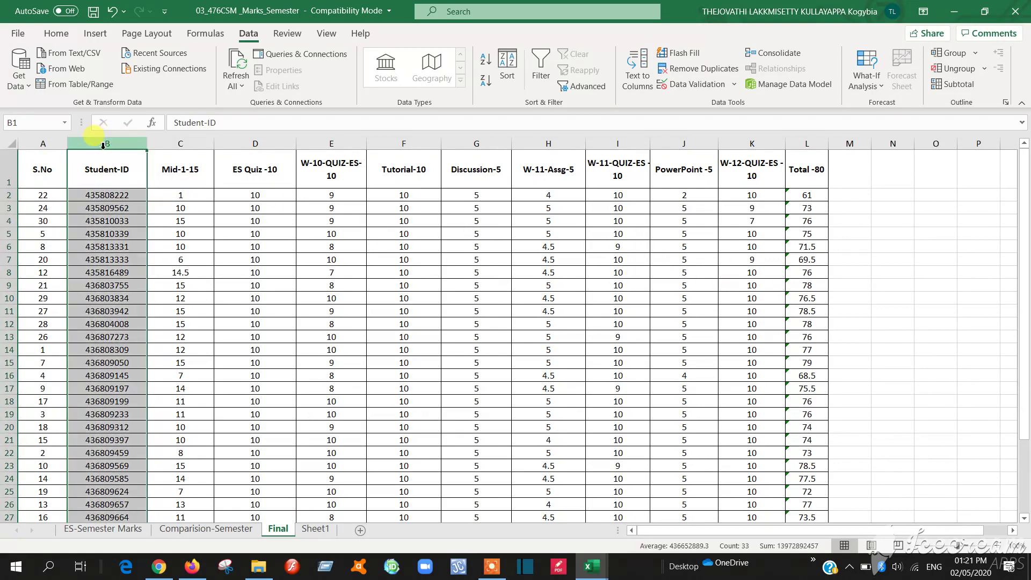
left_click(809, 139, "ctrl")
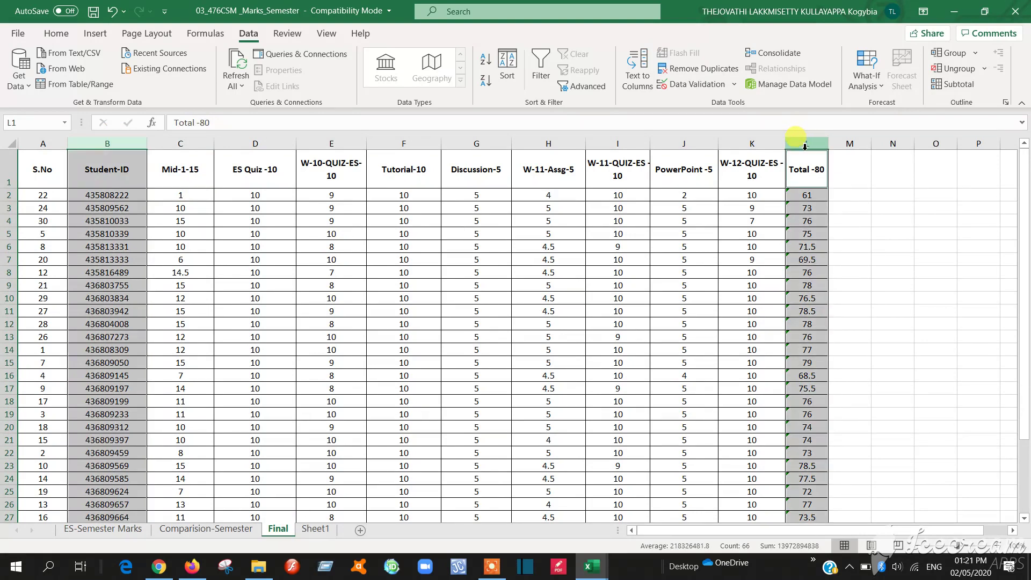
key("ctrl+c")
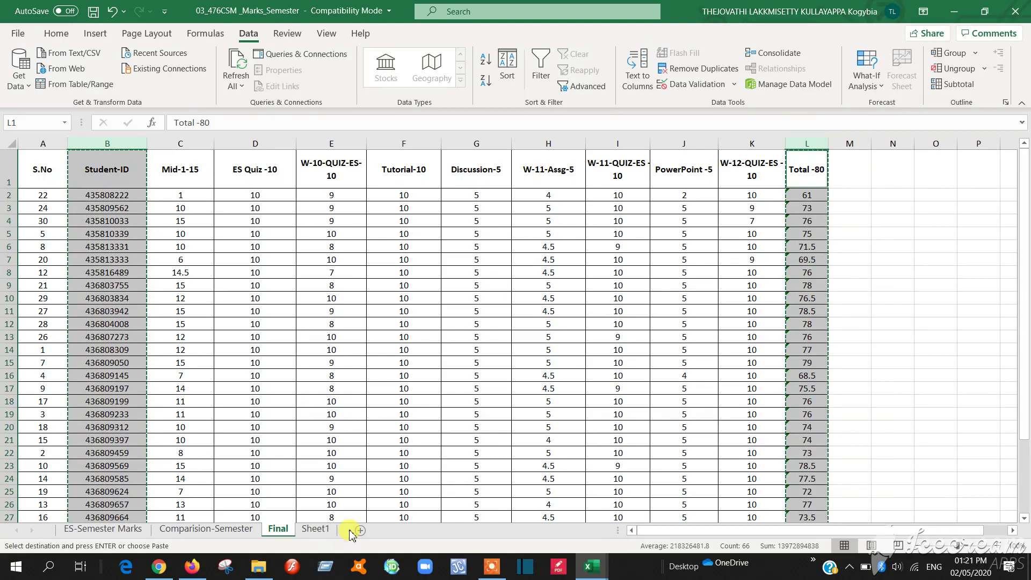
- Paste the Student-ID and Total -80 columns into columns A and B of Sheet1
left_click(317, 529)
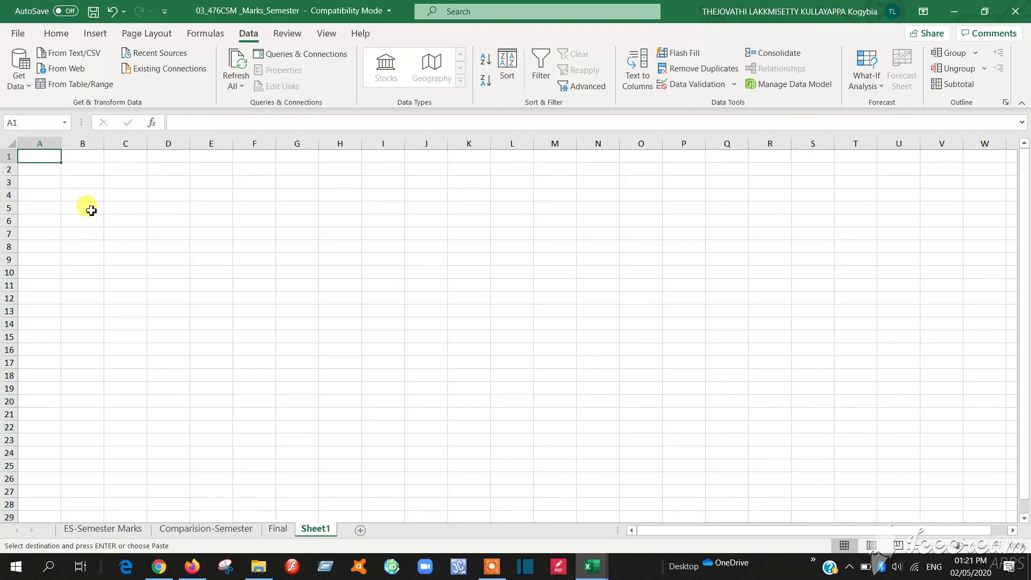
key("ctrl+v")
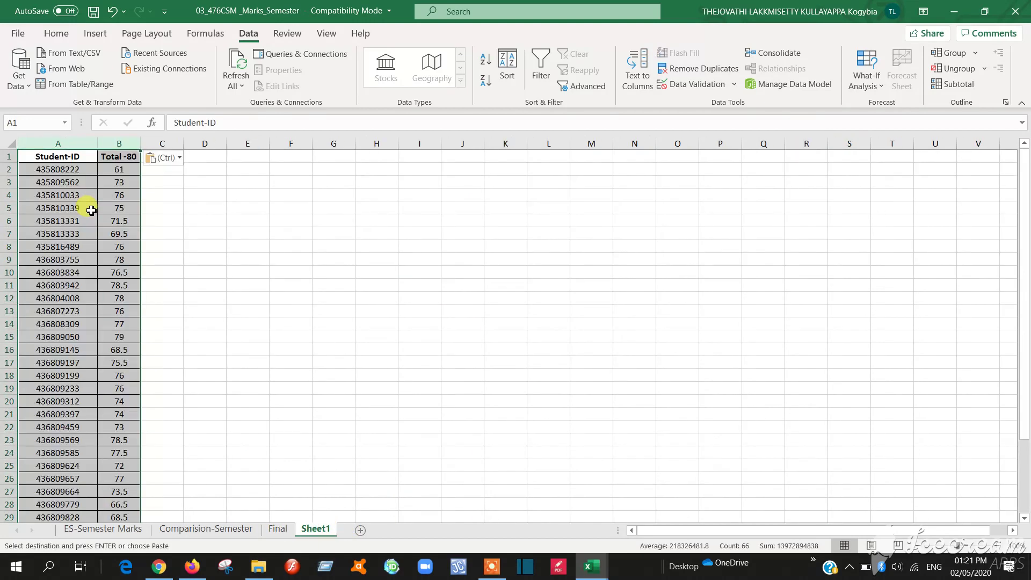
left_click(186, 208)
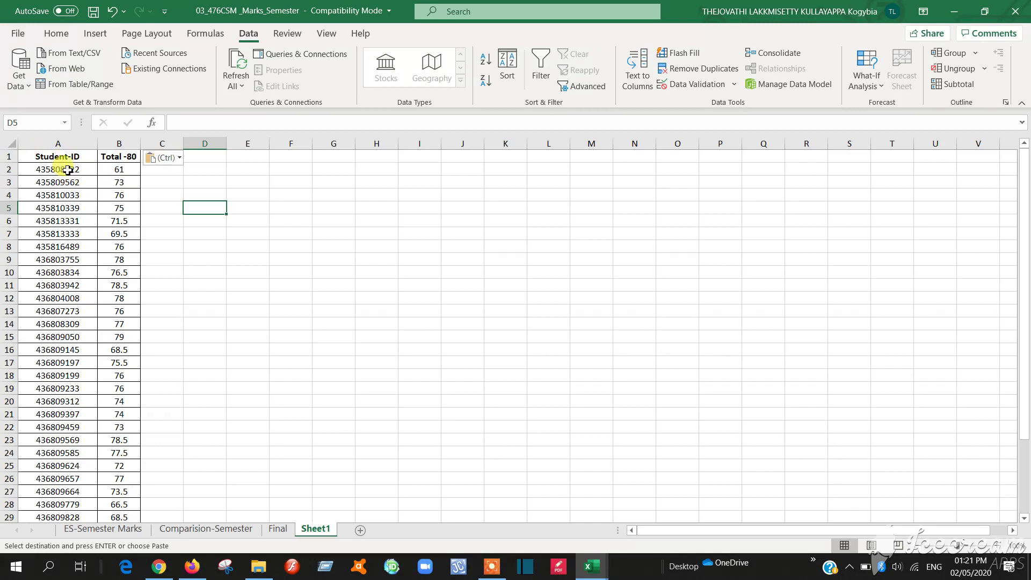
left_click(8, 156)
right_click(8, 157)
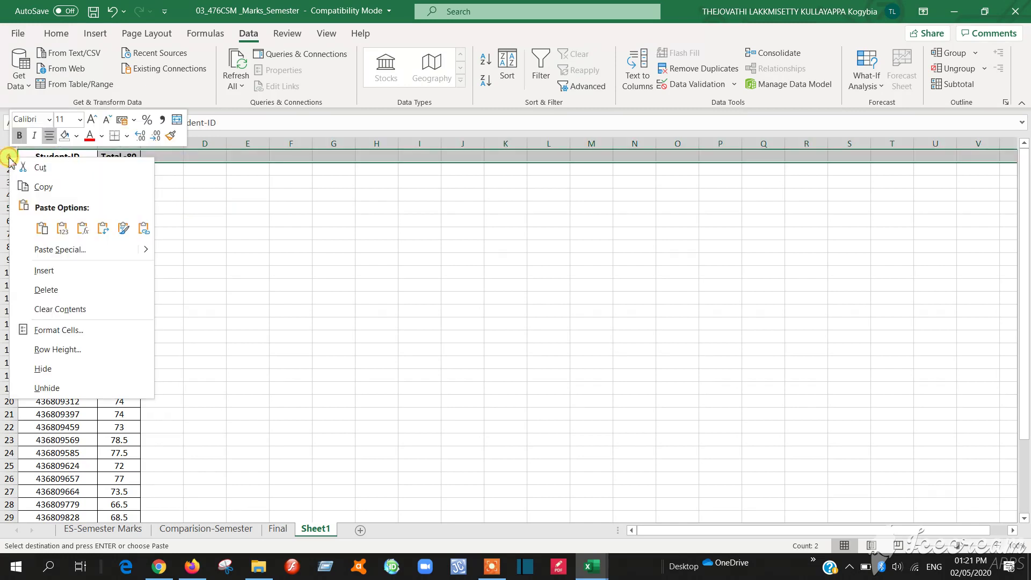
left_click(378, 277)
left_click(198, 230)
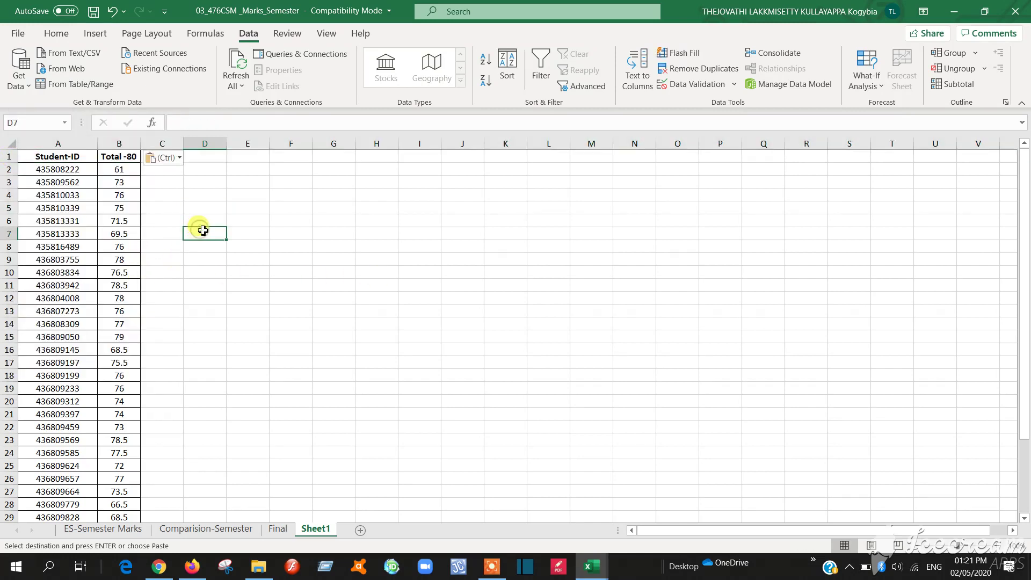
left_click(591, 567)
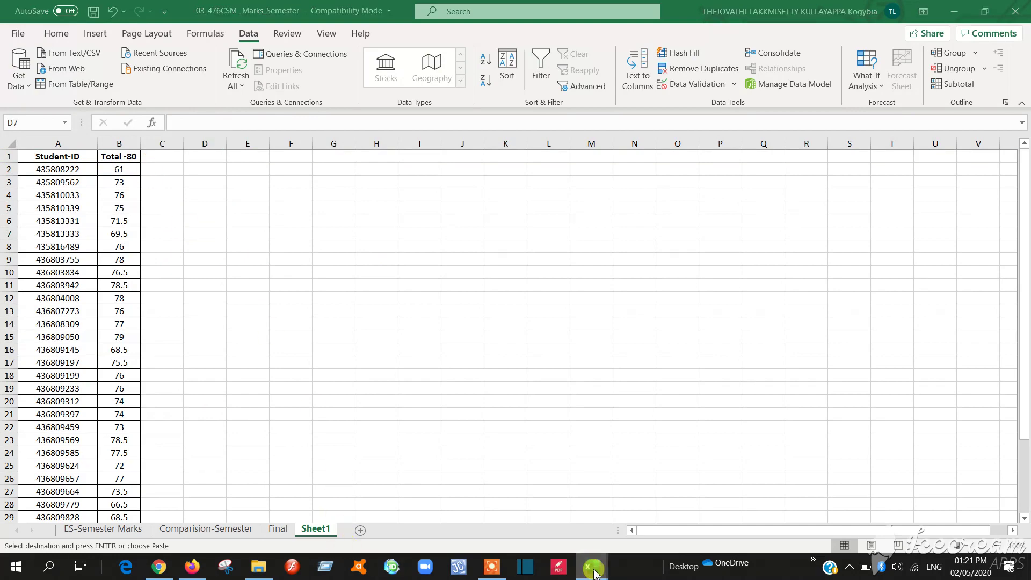
- Copy the Student No. and Semeter (80%) columns from the es academia workbook
left_click(663, 499)
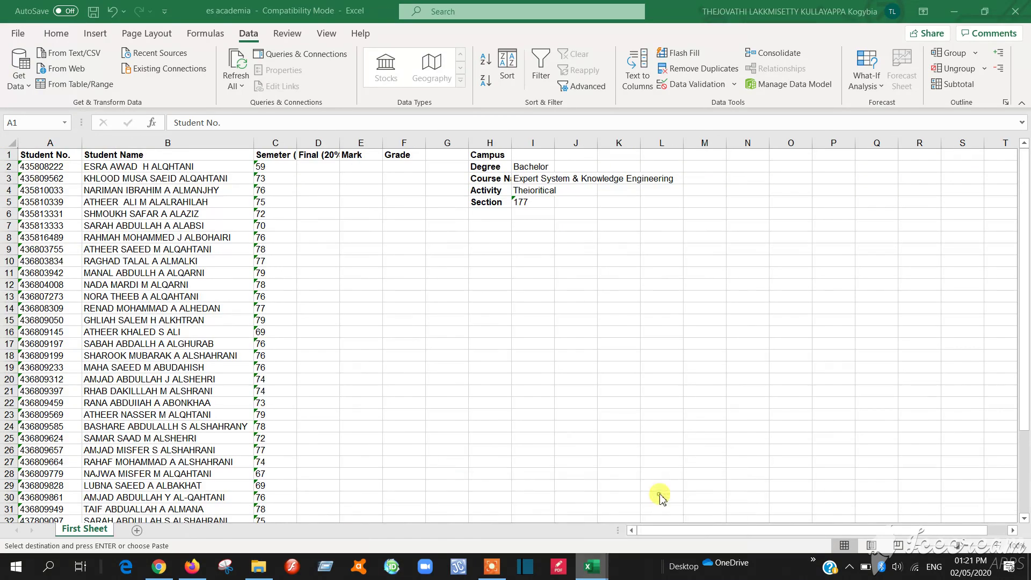
left_click(470, 280)
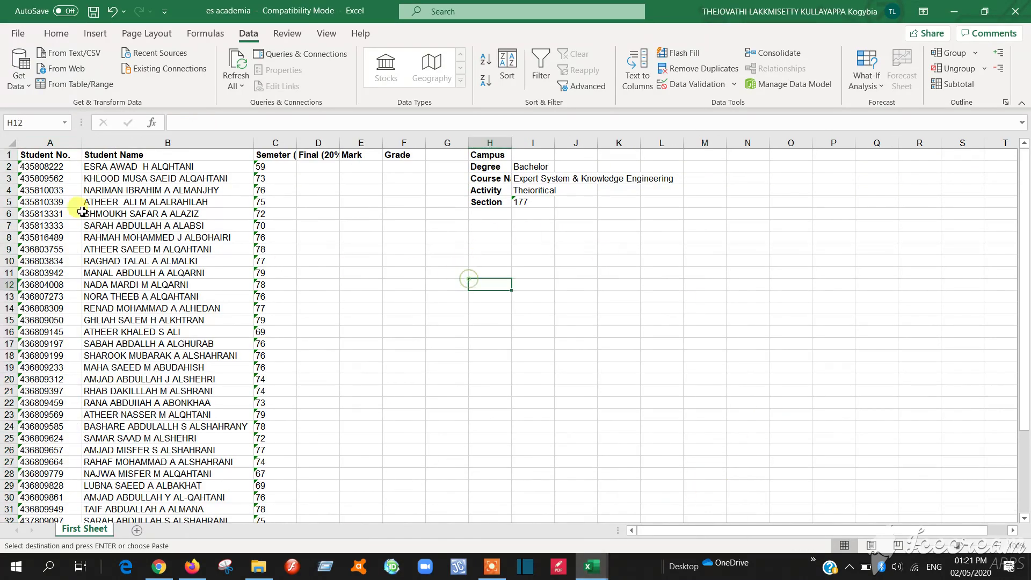
left_click(46, 141)
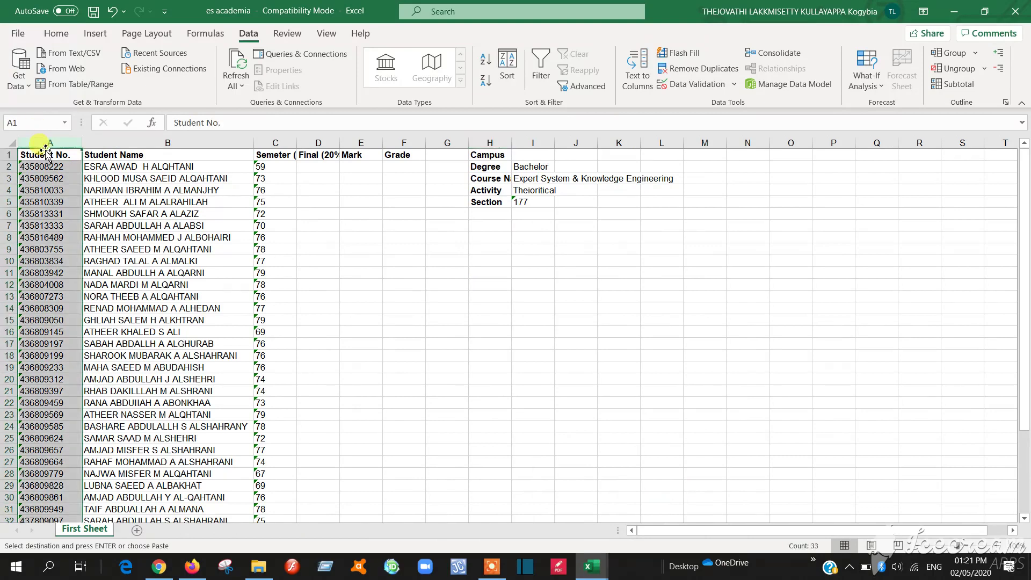
left_click(278, 141)
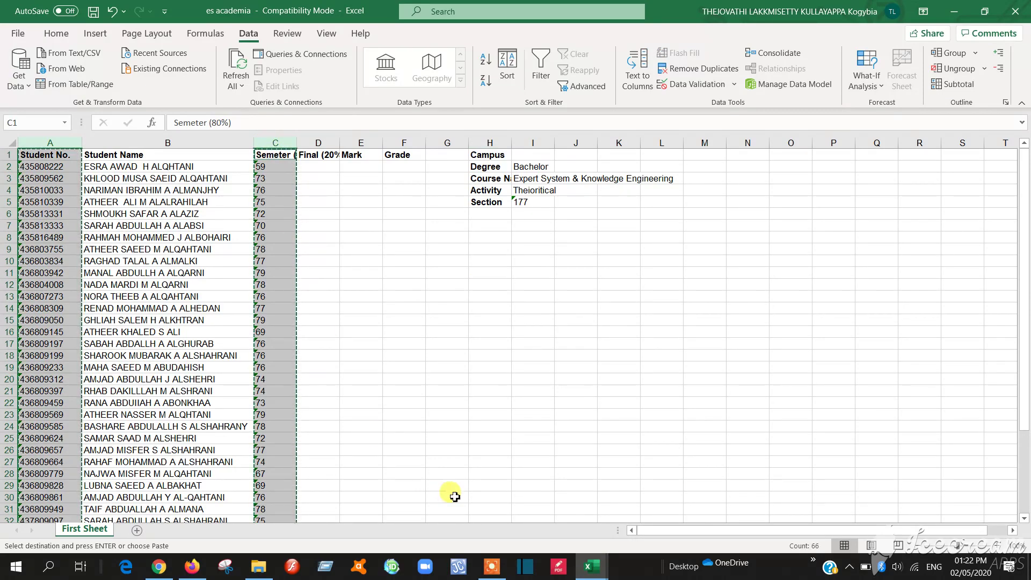
mouse_move(592, 567)
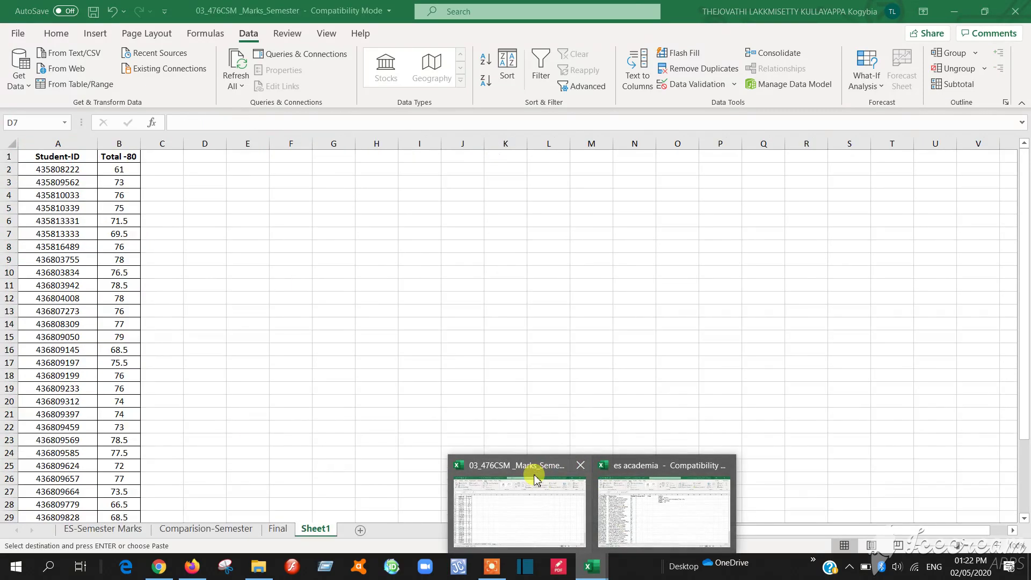
- Paste the academia Student No. and Semester columns at C1 of Sheet1
left_click(534, 477)
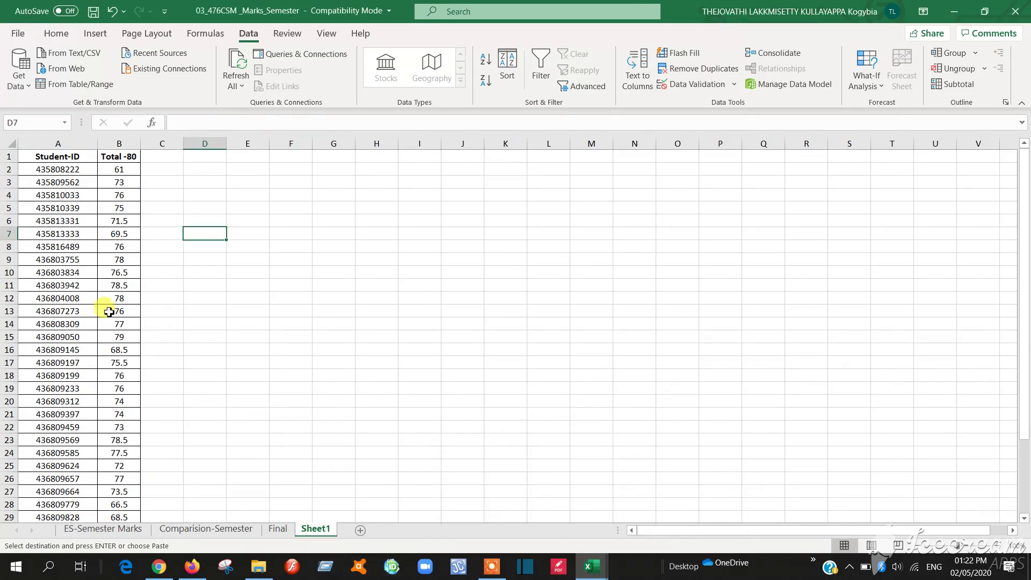
left_click(175, 158)
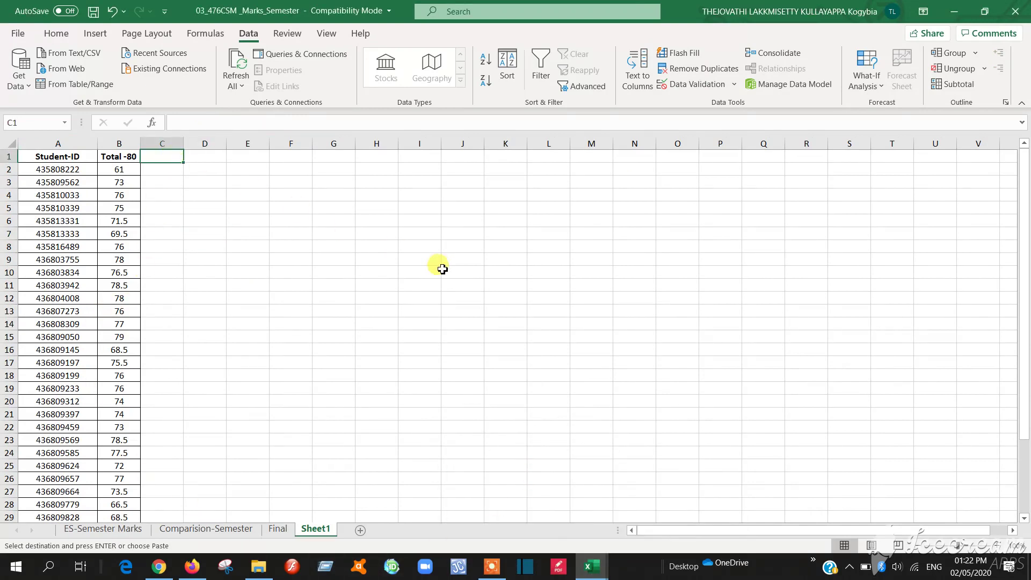
key("ctrl+v")
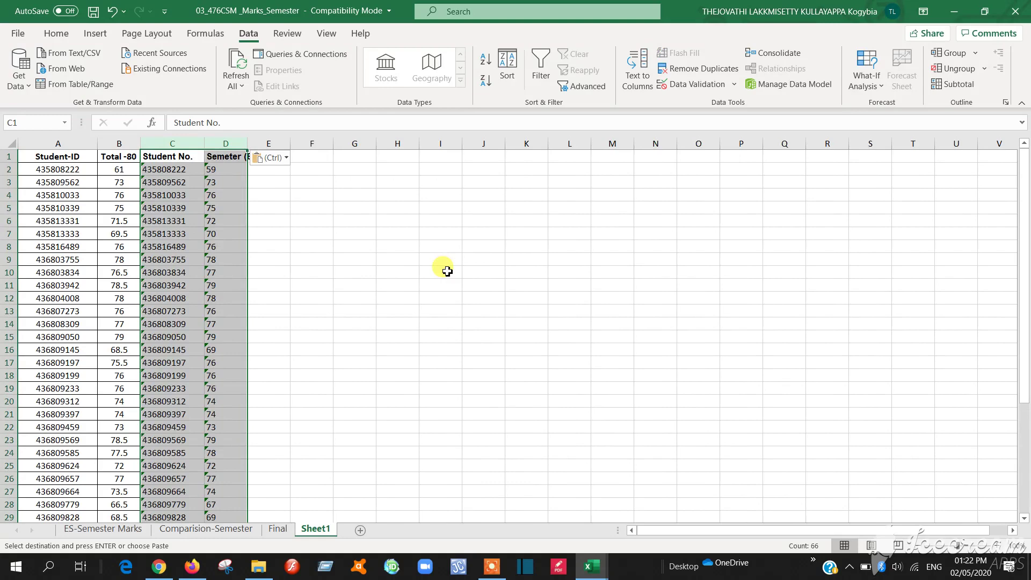
left_click(446, 270)
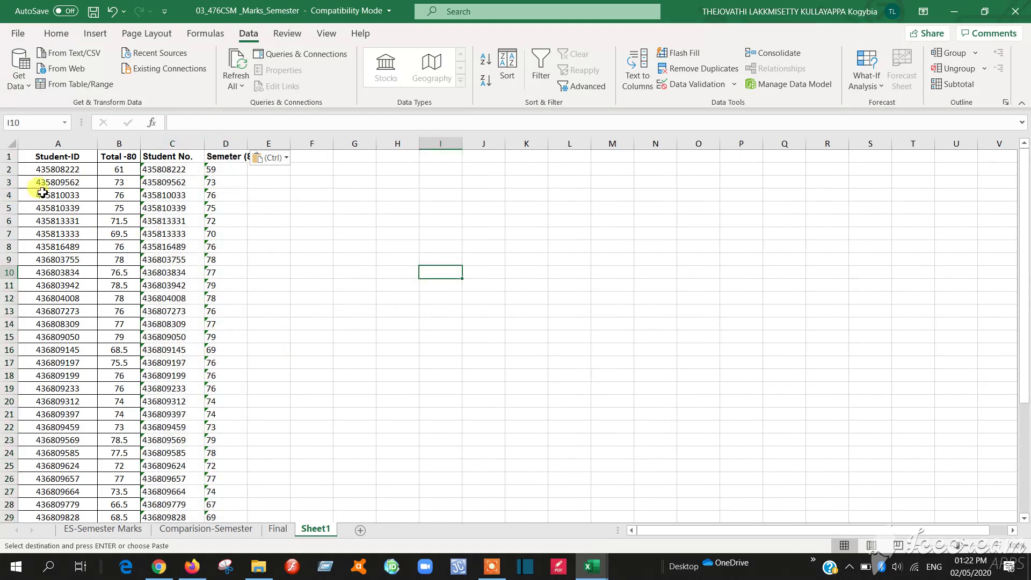
- Compare row 2's student ID, Blackboard total and academia semester mark
left_click(58, 170)
left_click(9, 169)
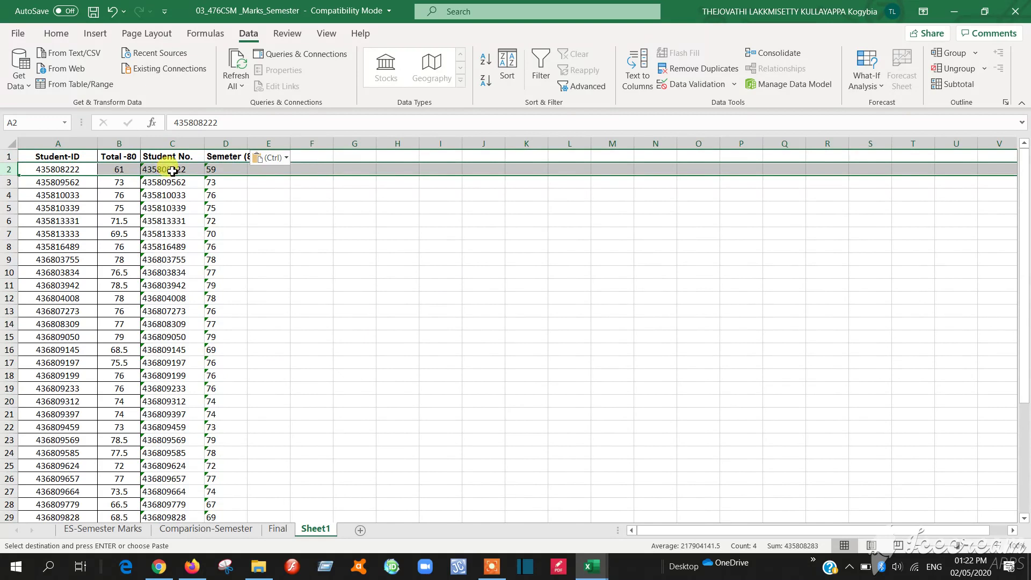
left_click(115, 169)
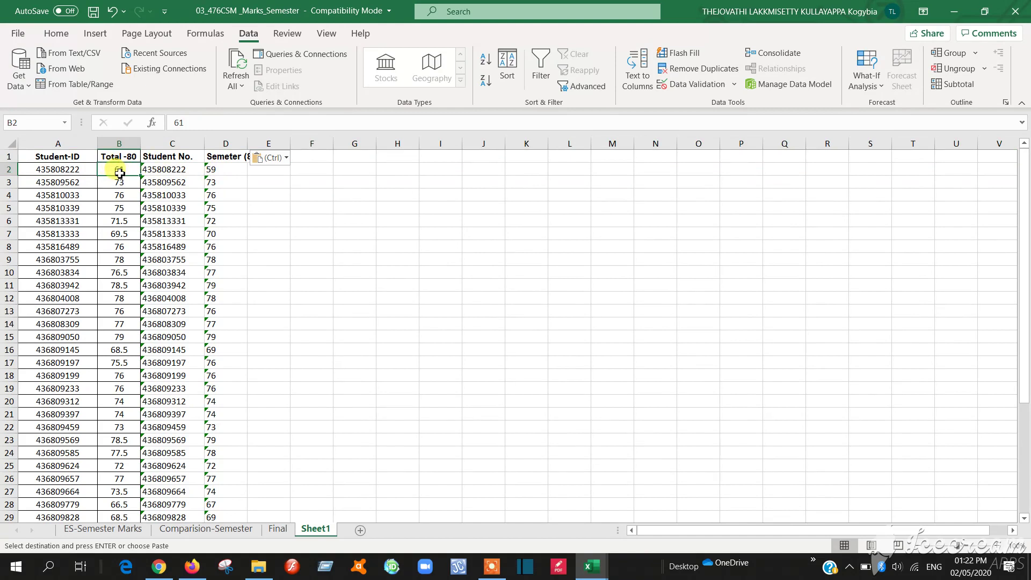
left_click(222, 170)
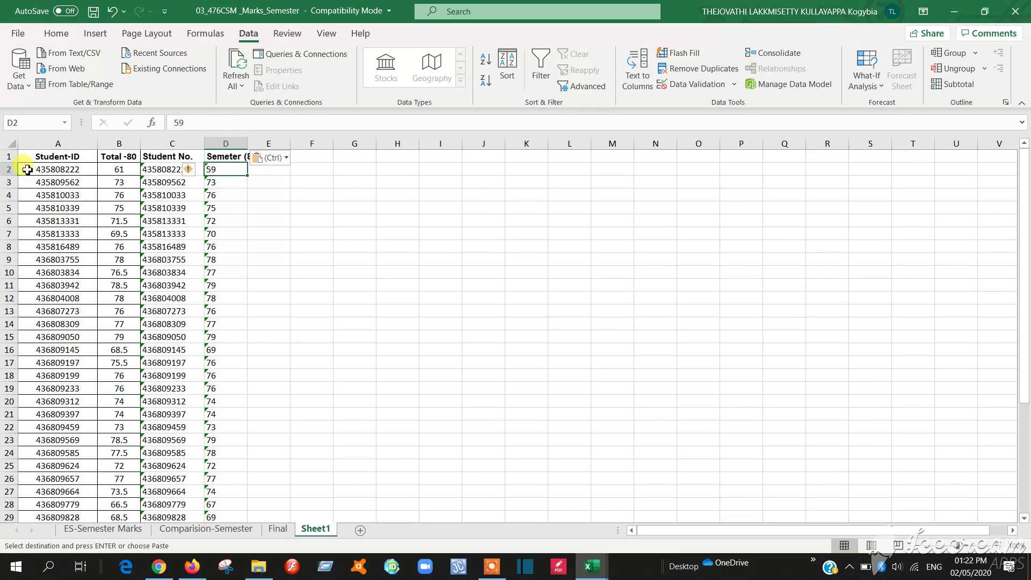
- Fill A2:D2 yellow to flag the mismatched totals 61 and 59
left_click_drag(28, 170, 219, 175)
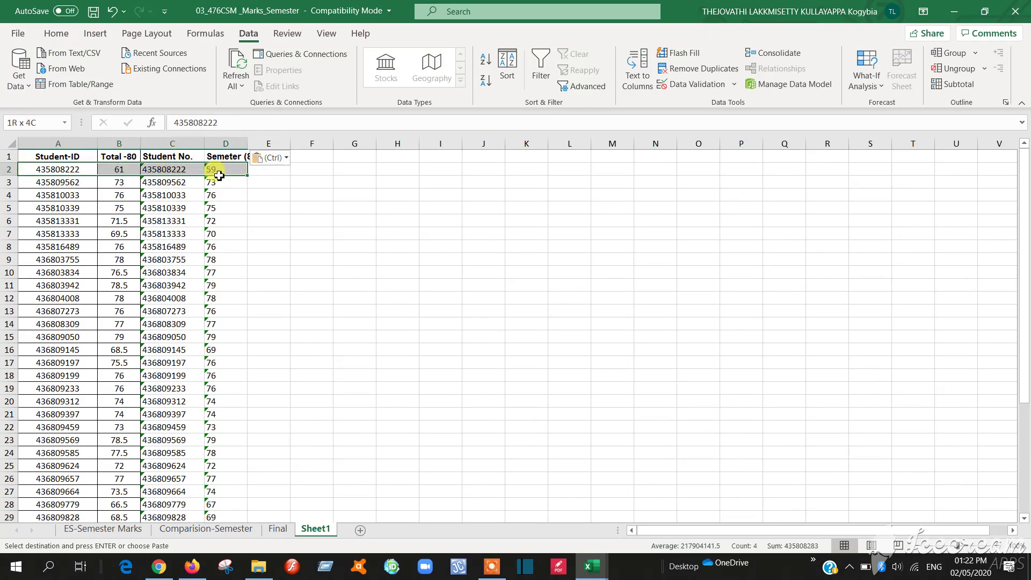
left_click(57, 35)
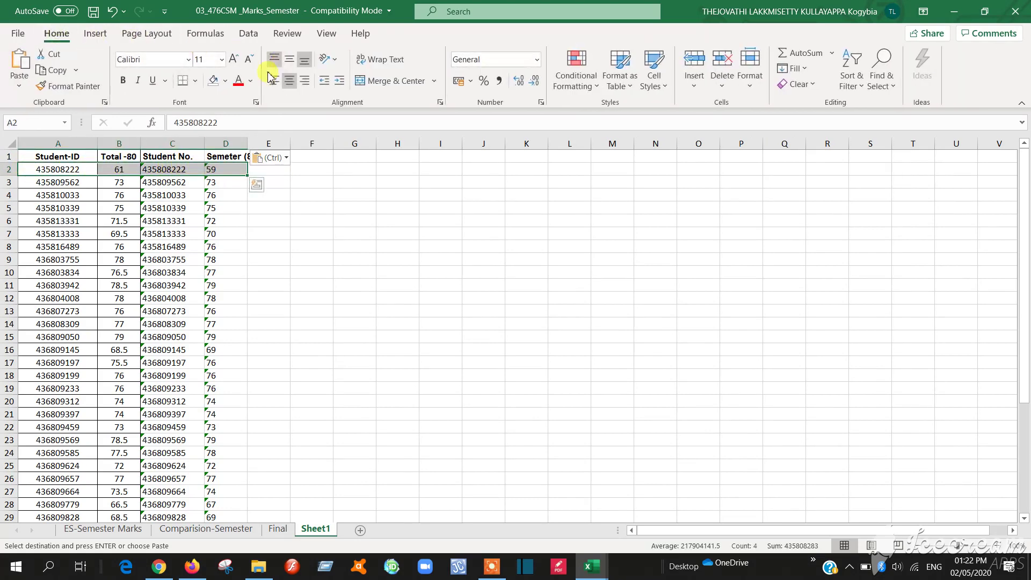
left_click(225, 80)
left_click(248, 208)
mouse_move(355, 220)
left_mouse_down()
mouse_move(329, 211)
mouse_move(312, 220)
left_mouse_up()
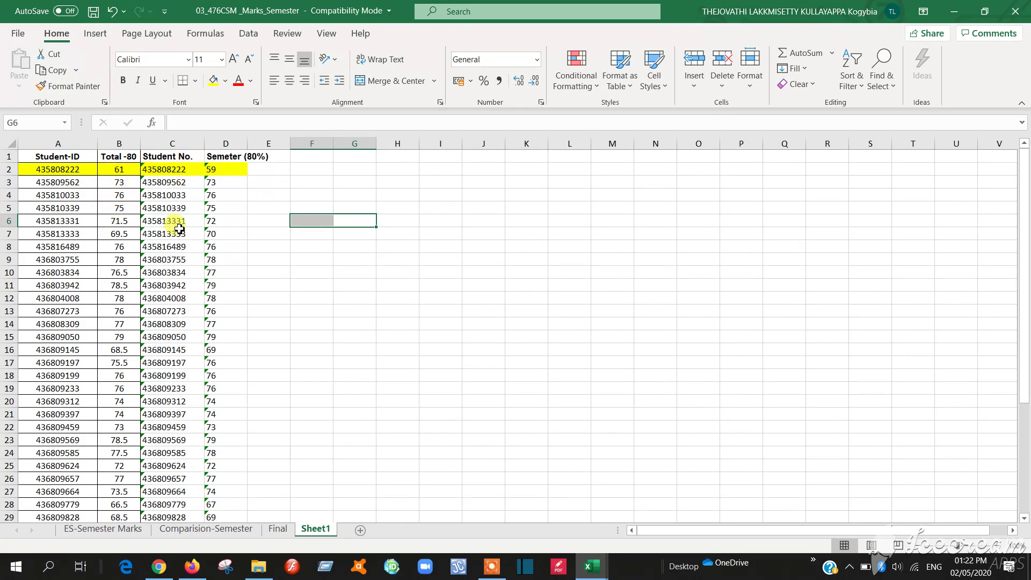
scroll(155, 400, "down", 2)
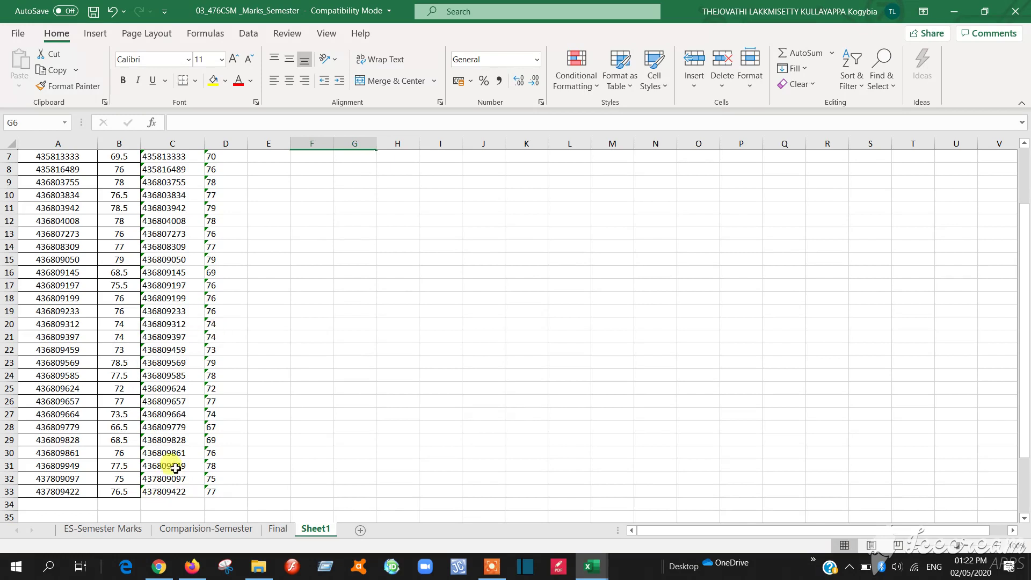
left_click(273, 360)
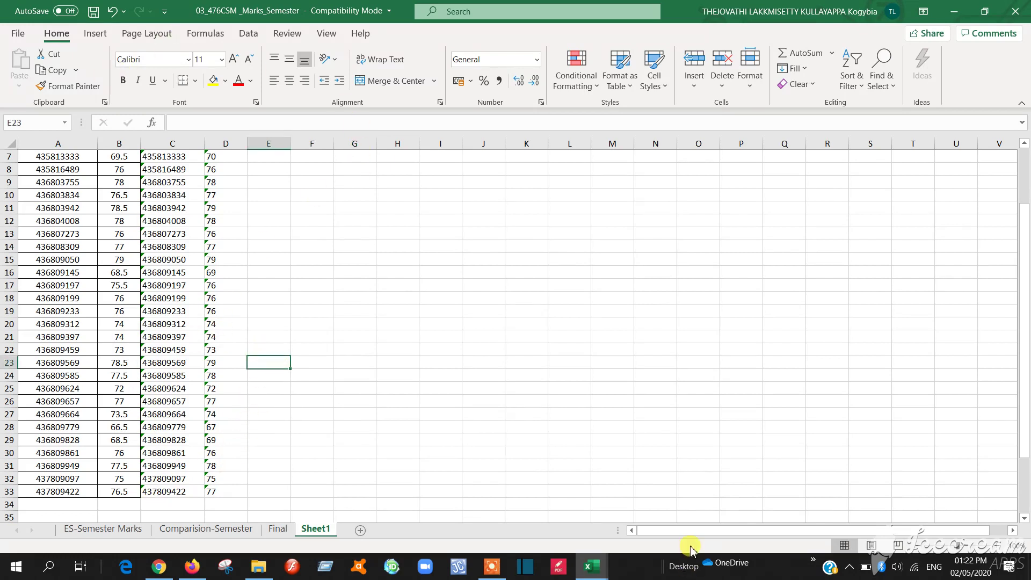
left_click(496, 574)
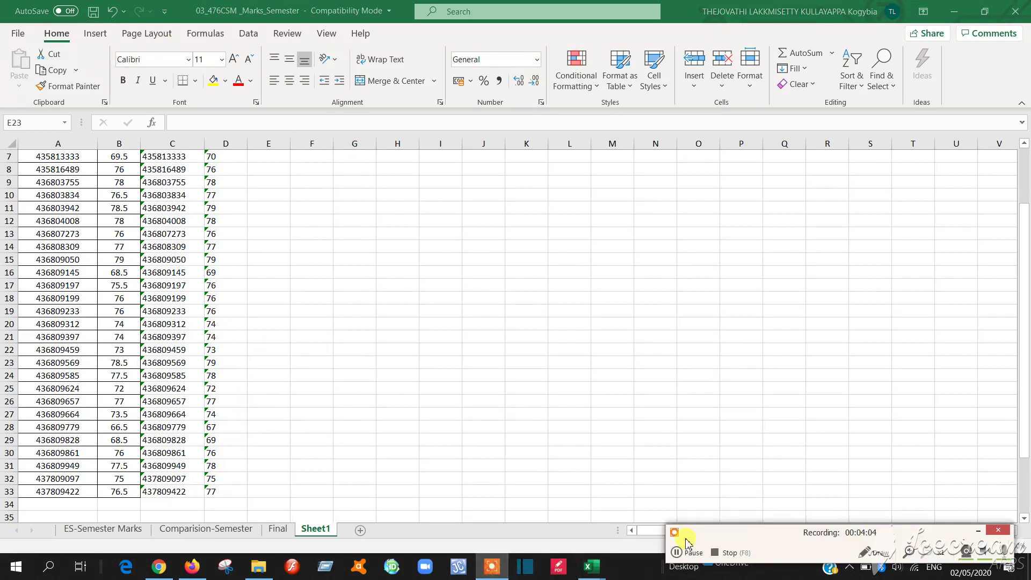